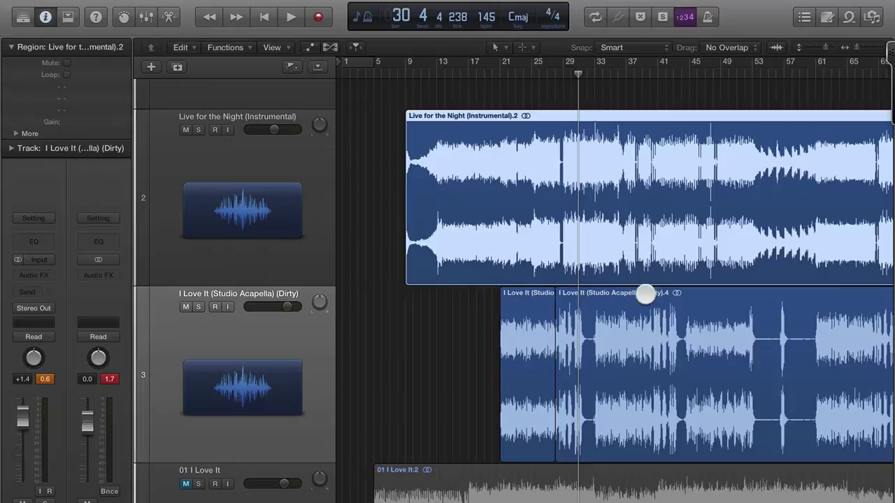
# Examine how the Live for the Night instrumental, the I Love It acapella and the original song are arranged along the first bars
pyautogui.scroll(3, 543, 307)
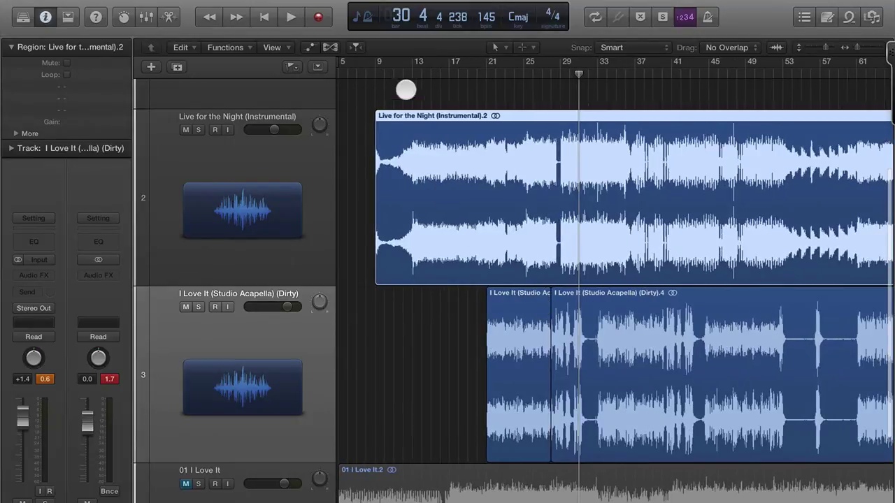
pyautogui.hscroll(-3, 559, 244)
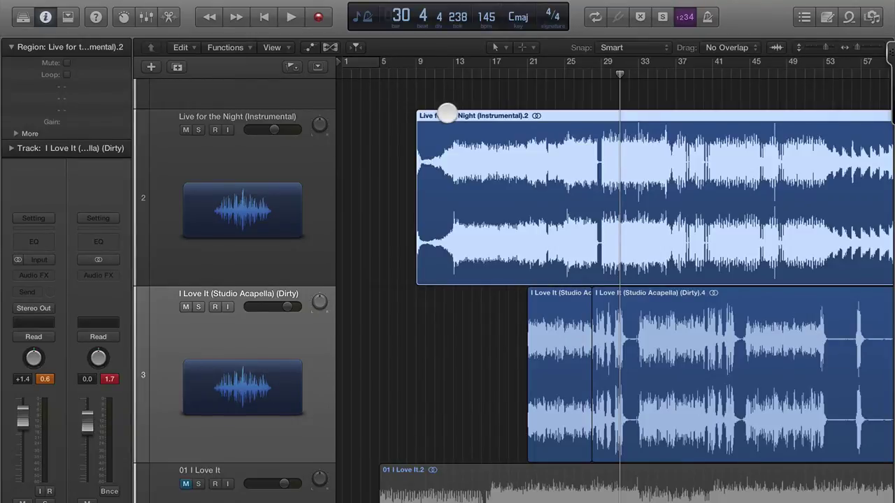
pyautogui.scroll(4, 442, 130)
pyautogui.hscroll(-5, 441, 131)
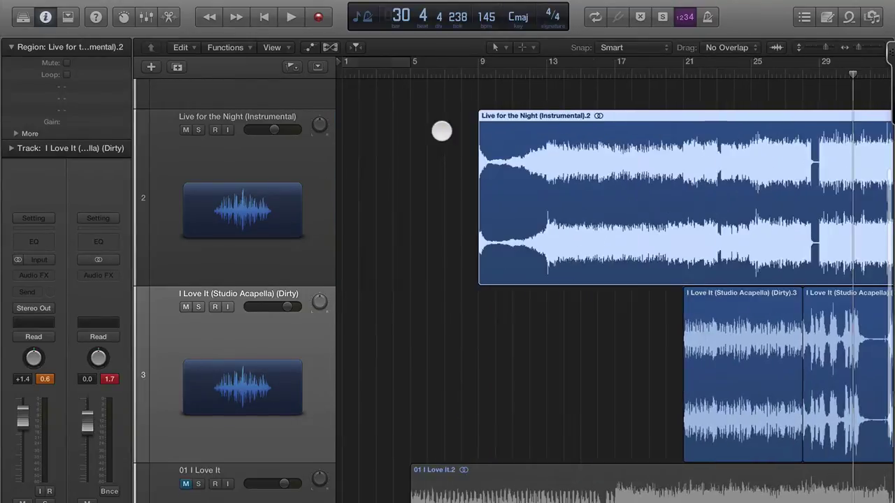
pyautogui.scroll(3, 441, 131)
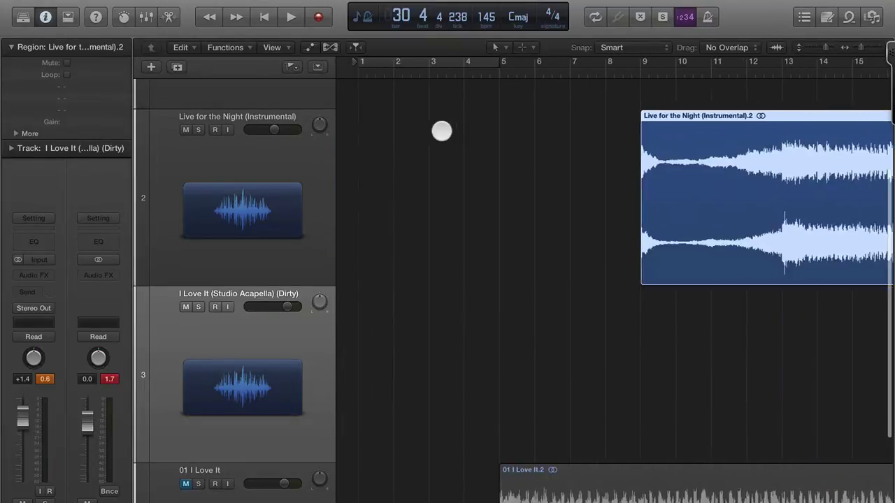
pyautogui.hscroll(1, 441, 131)
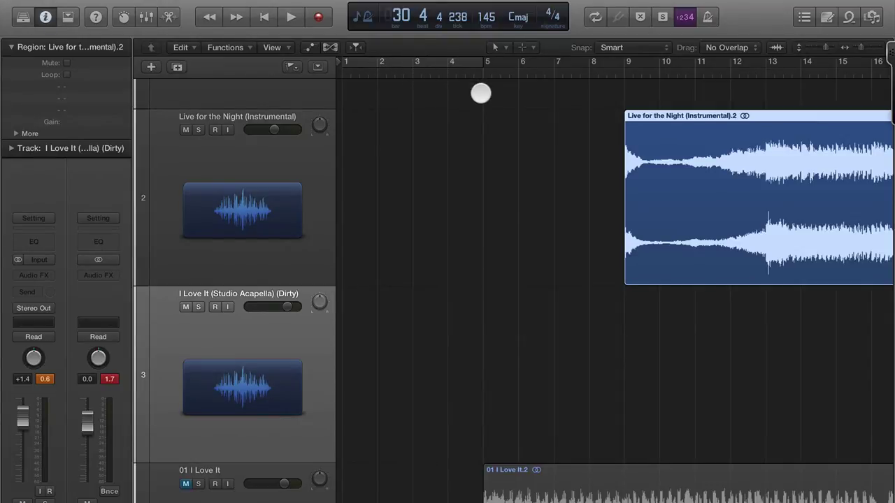
pyautogui.hscroll(1, 481, 93)
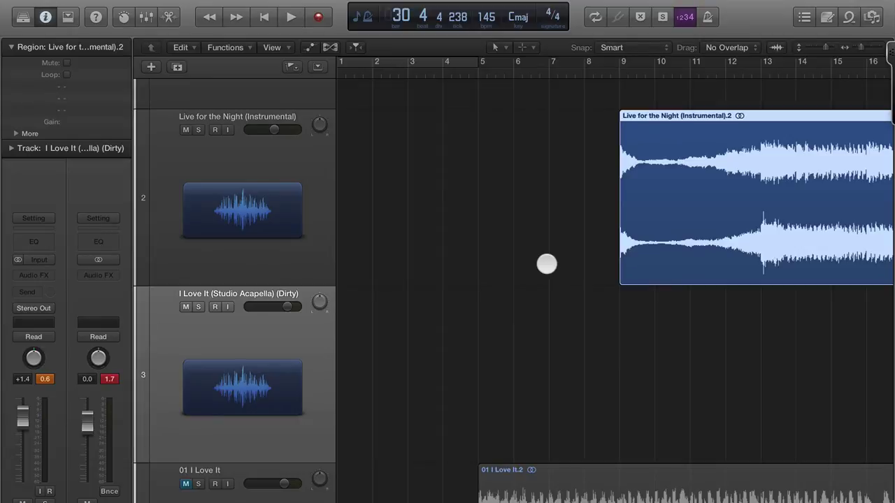
pyautogui.hscroll(2, 547, 264)
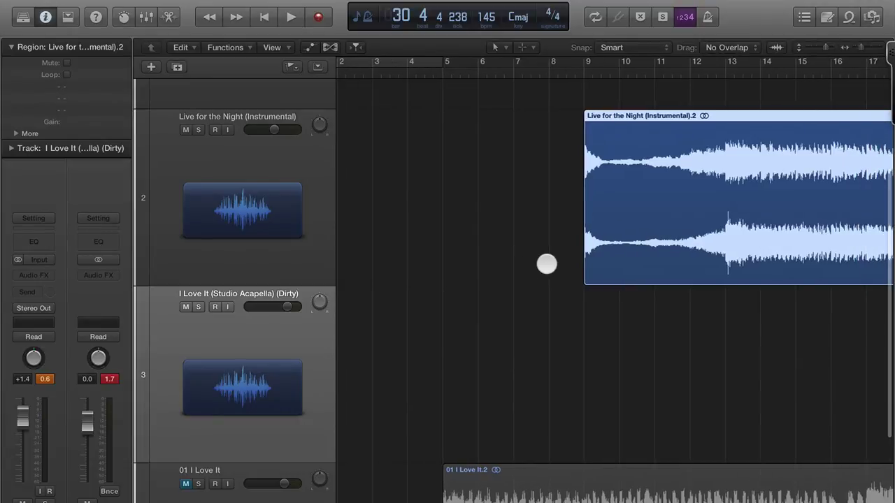
pyautogui.hscroll(1, 547, 263)
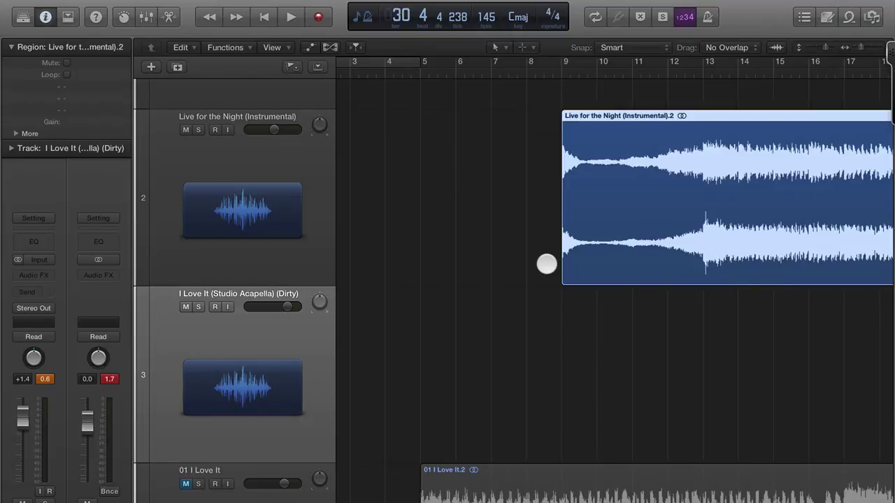
pyautogui.hscroll(-5, 547, 264)
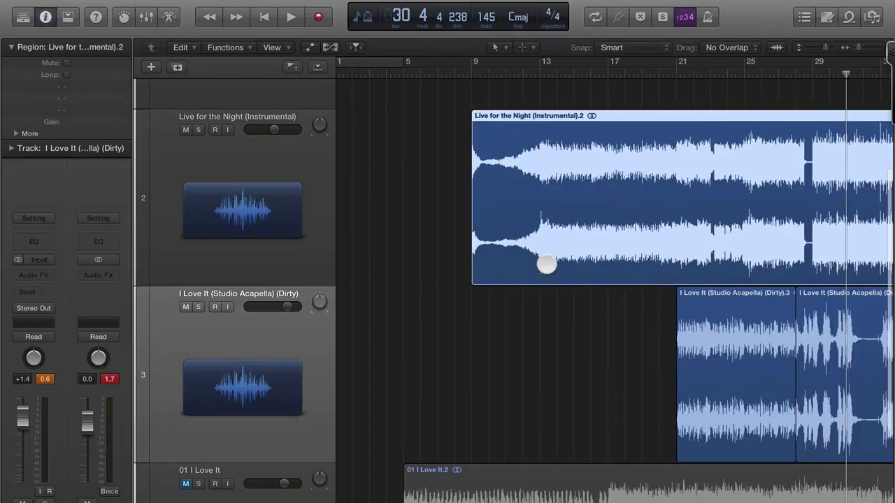
pyautogui.hscroll(-3, 546, 263)
pyautogui.scroll(-2, 547, 263)
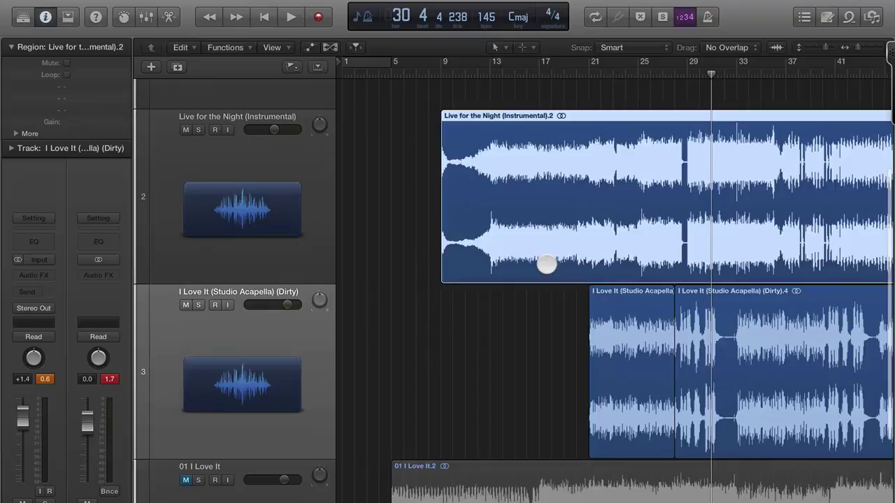
pyautogui.scroll(-1, 547, 263)
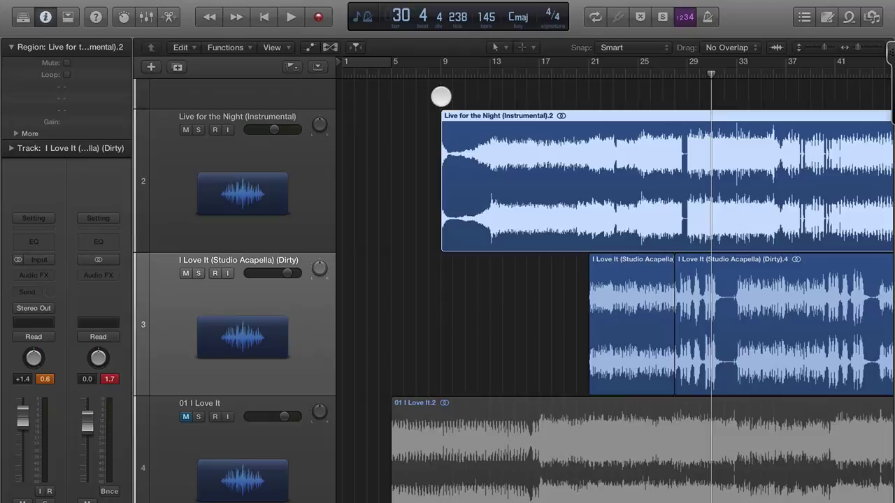
# Place the playhead near the beginning of the Live for the Night (Instrumental) region and solo its track
pyautogui.scroll(4, 442, 90)
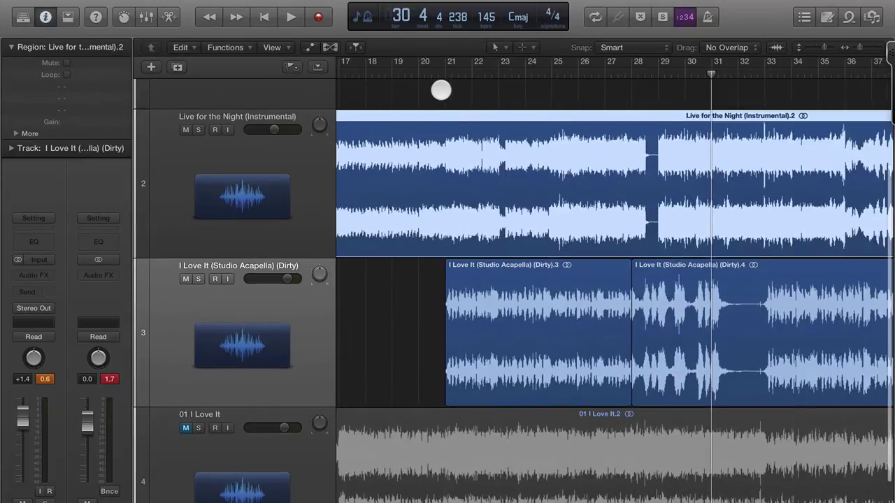
pyautogui.hscroll(-6, 441, 90)
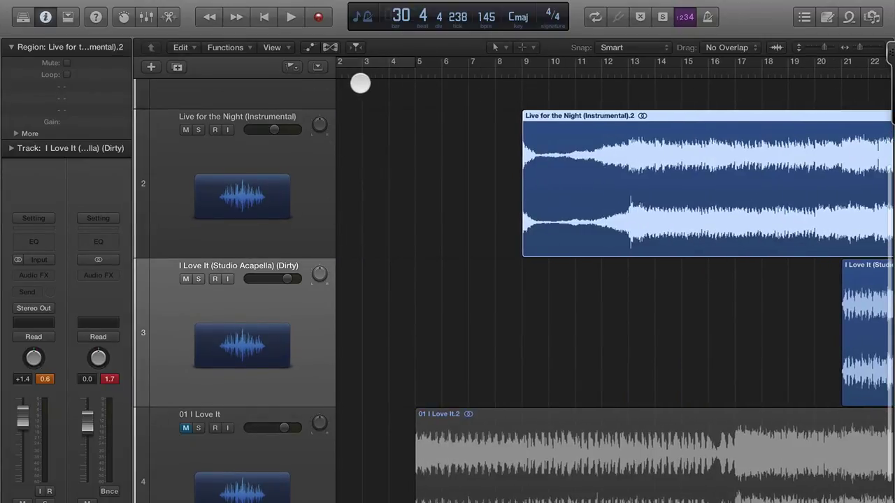
pyautogui.press('super+Left')
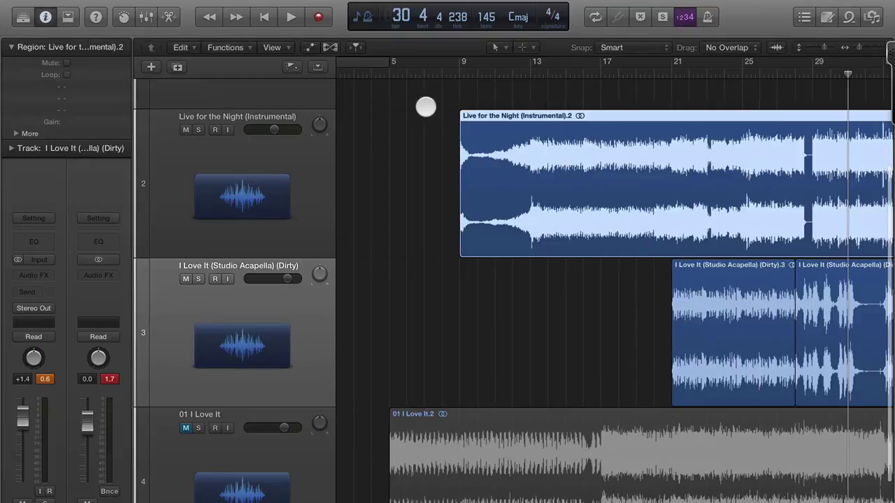
pyautogui.click(458, 74)
pyautogui.click(198, 129)
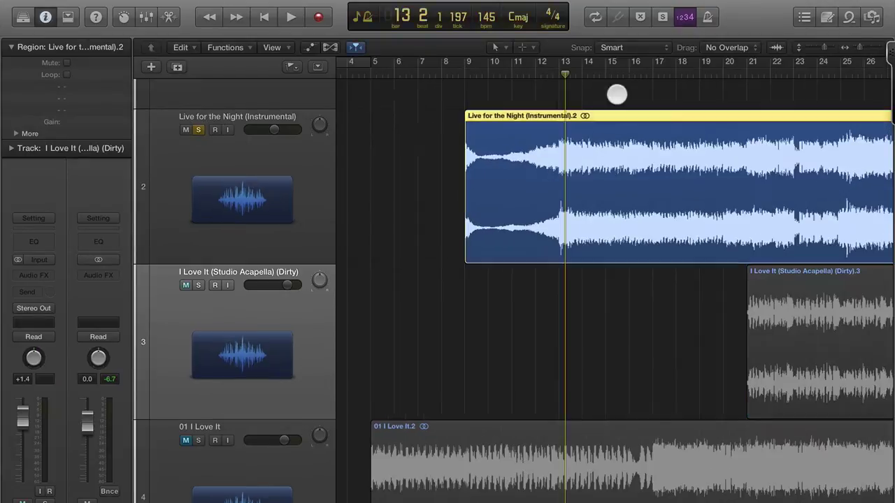
# Listen to the soloed instrumental from just after bar 16 while following its waveform
pyautogui.click(643, 73)
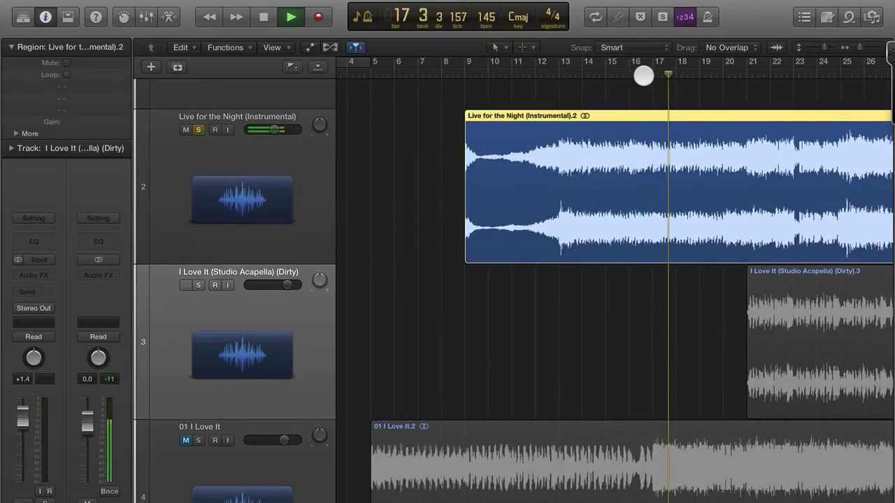
pyautogui.scroll(-3, 644, 76)
pyautogui.press('super+Left')
pyautogui.hotkey('ctrl', 'm')
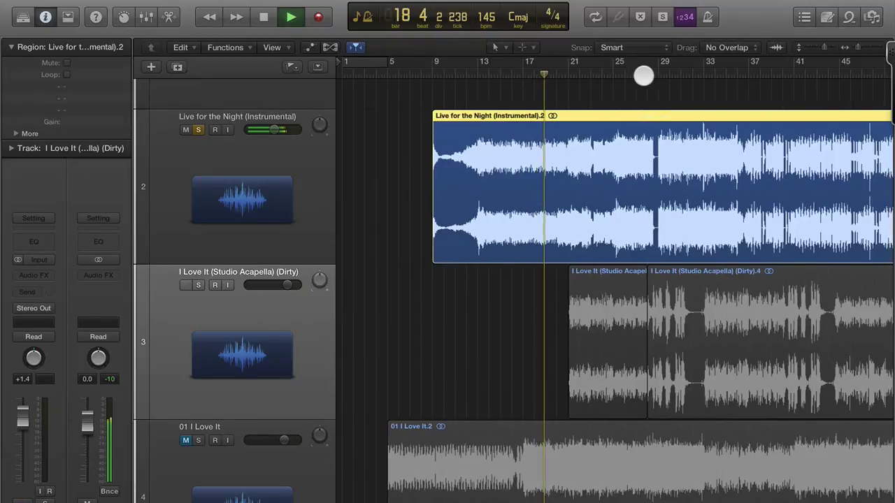
pyautogui.scroll(-3, 644, 76)
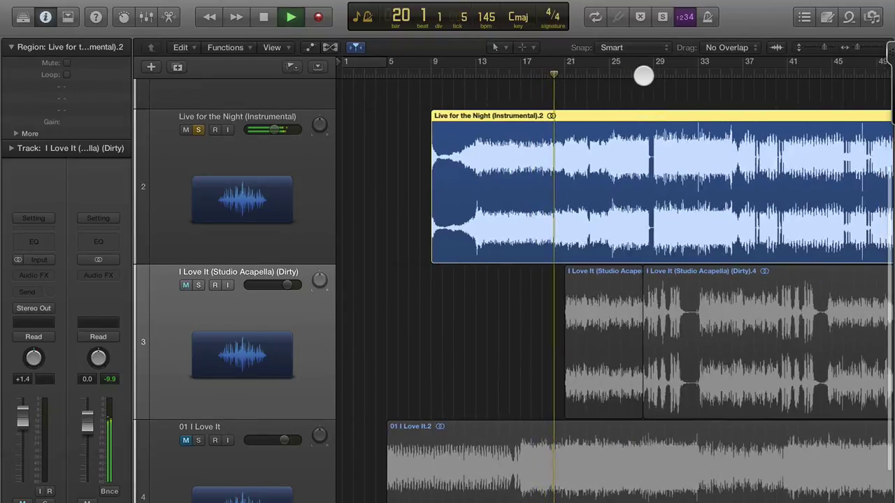
pyautogui.scroll(1, 634, 76)
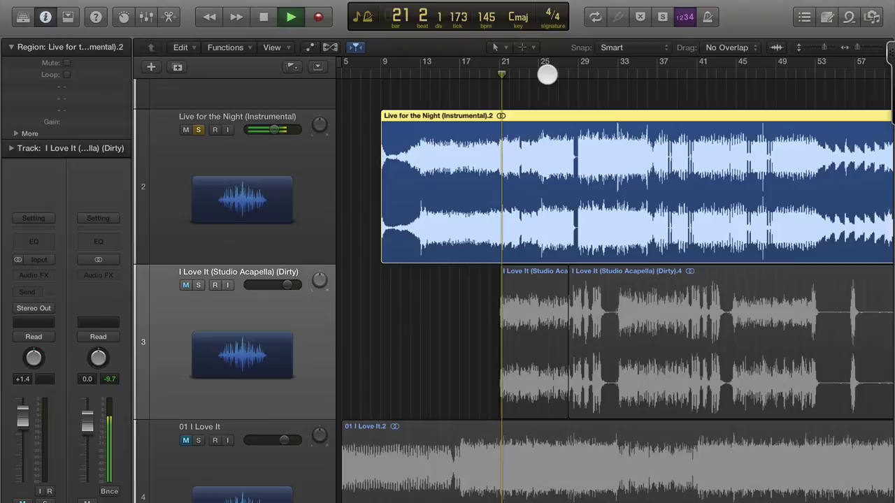
pyautogui.press('super+Right')
pyautogui.press('super+Down')
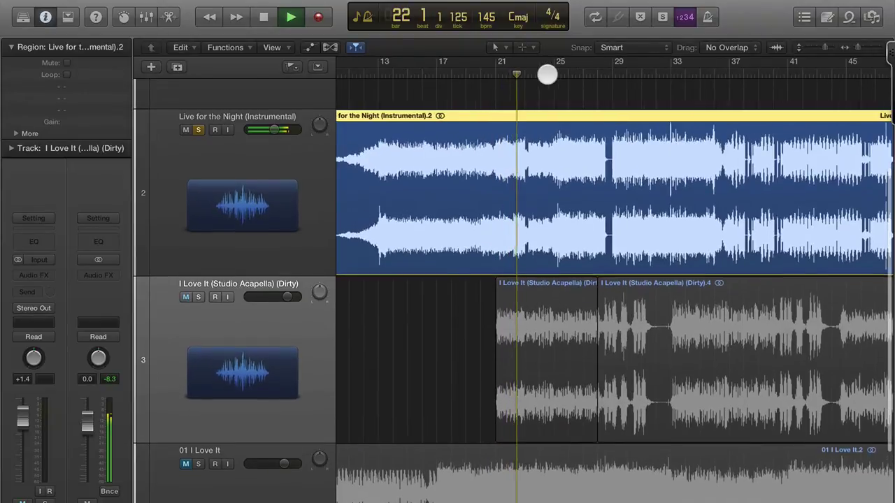
# Skip playback of the soloed instrumental ahead to about bar 26 and stop it shortly before the gap in the waveform
pyautogui.press('super+Right')
pyautogui.click(573, 74)
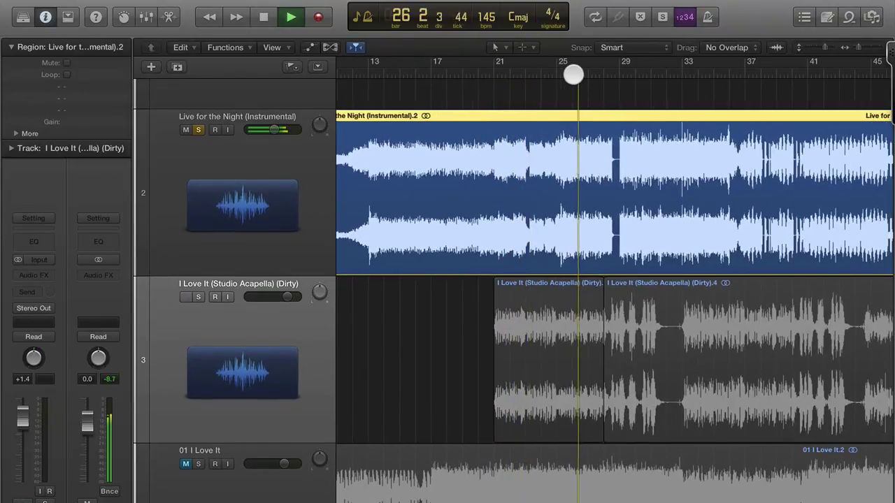
pyautogui.press('space')
pyautogui.hotkey('ctrl', 'm')
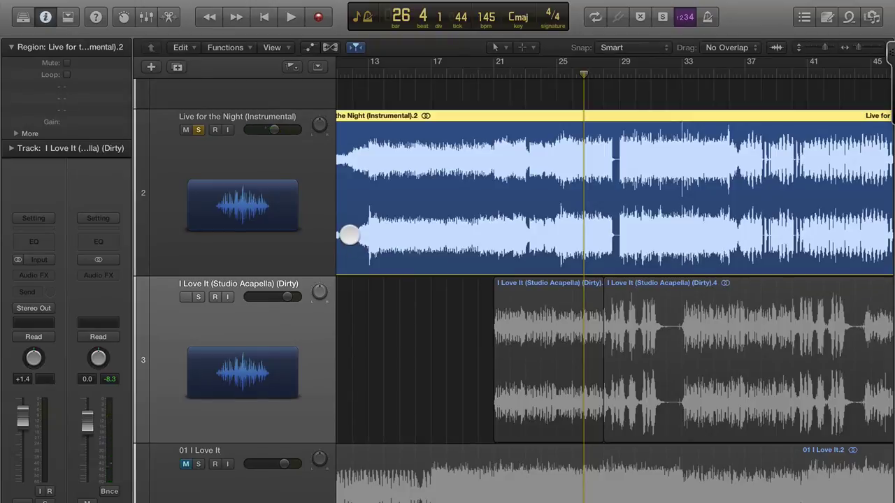
# Unsolo the instrumental, solo the I Love It (Studio Acapella) (Dirty) track and play it from bar 21
pyautogui.click(198, 130)
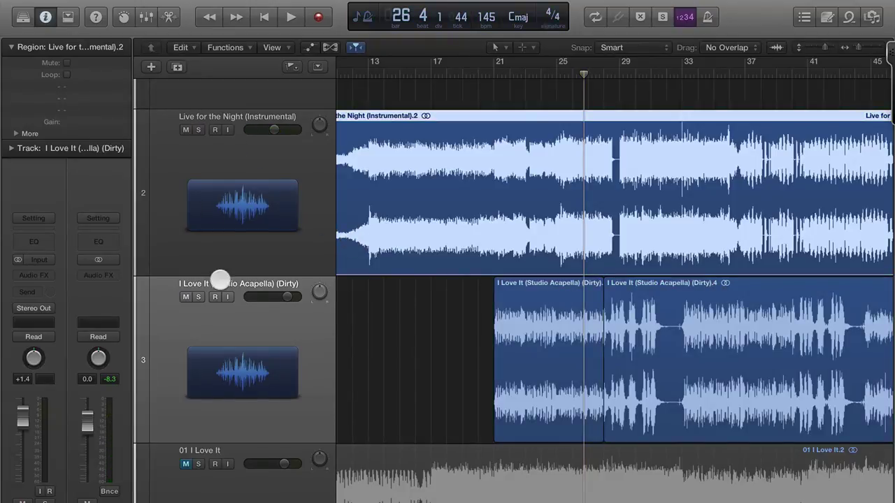
pyautogui.click(199, 297)
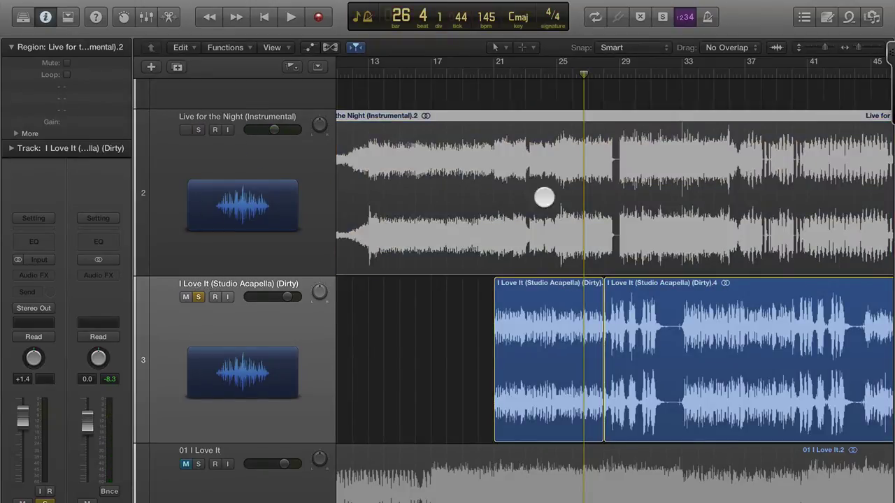
pyautogui.click(494, 75)
pyautogui.press('space')
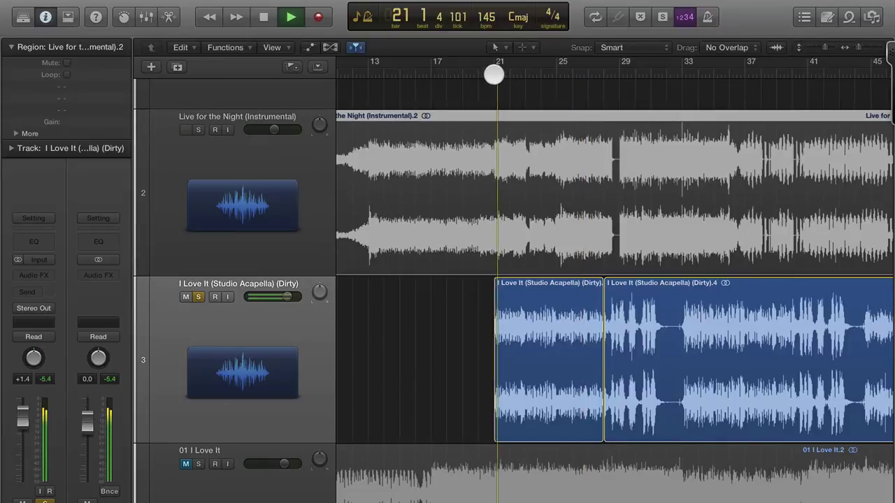
# Listen to the soloed acapella across the split between its two regions and stop playback just past bar 29
pyautogui.scroll(5, 494, 75)
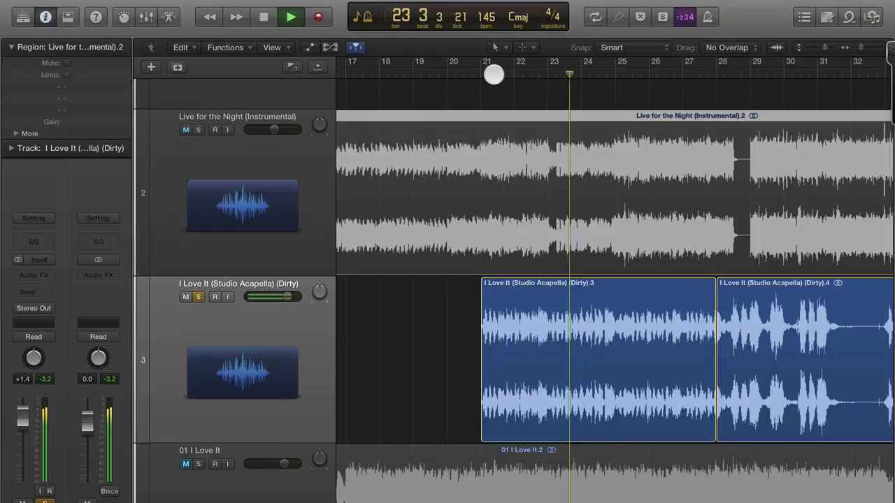
pyautogui.press('super+Left')
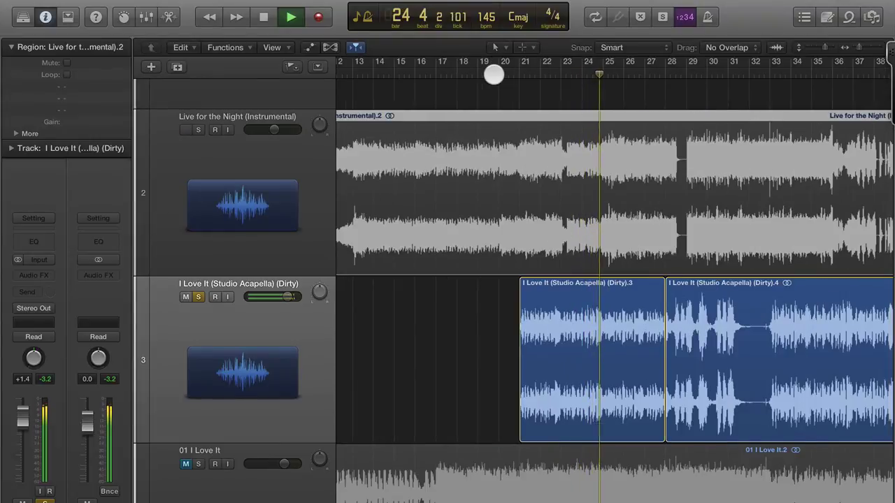
pyautogui.press('super+Down')
pyautogui.press('super+Right')
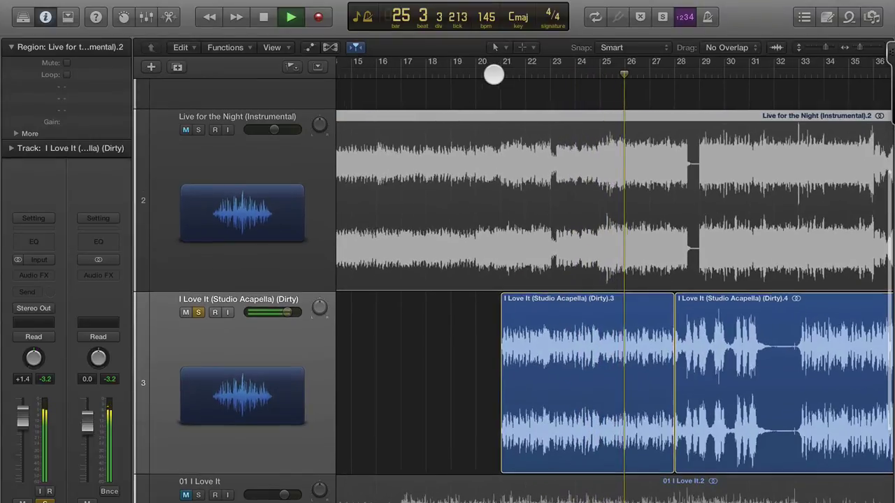
pyautogui.press('super+Down')
pyautogui.press('super+Right')
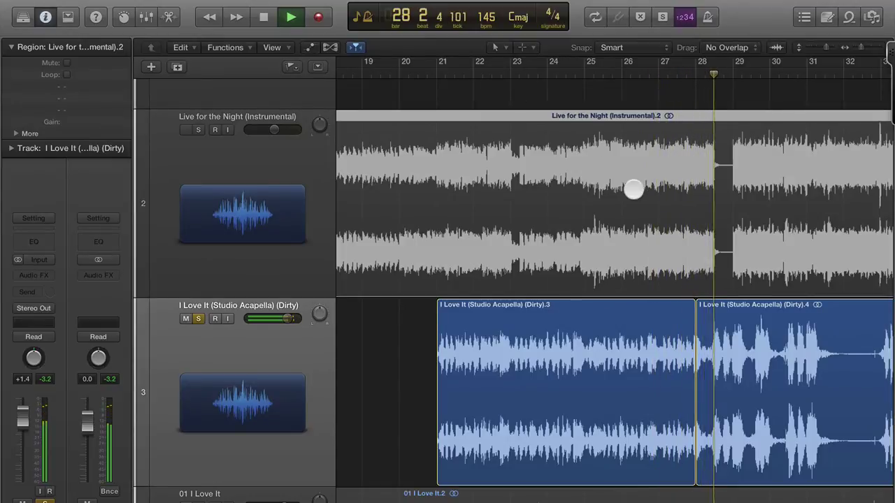
pyautogui.press('space')
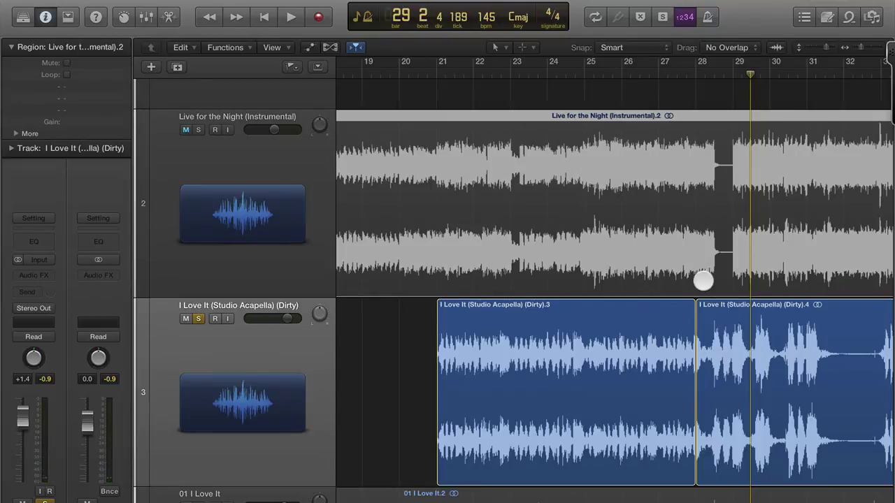
# Play the chopped-up acapella together with the Live for the Night instrumental from about bar 20
pyautogui.scroll(-3, 704, 281)
pyautogui.hscroll(-2, 704, 280)
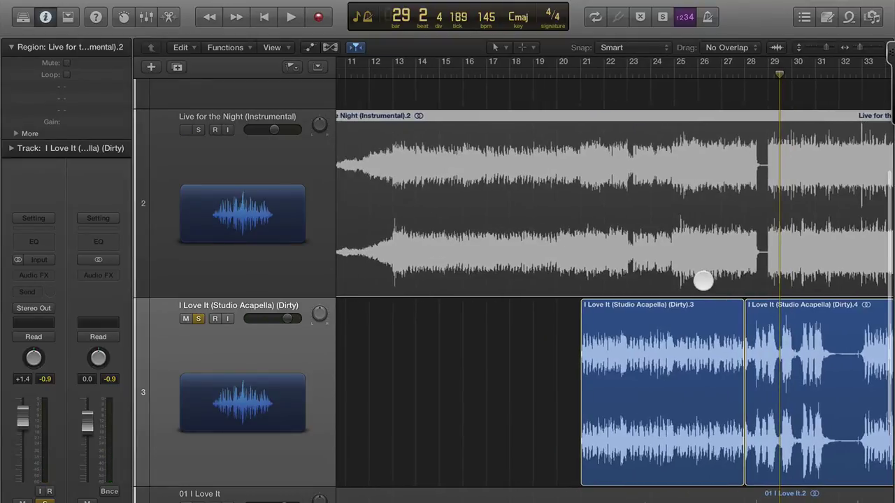
pyautogui.hscroll(-4, 704, 280)
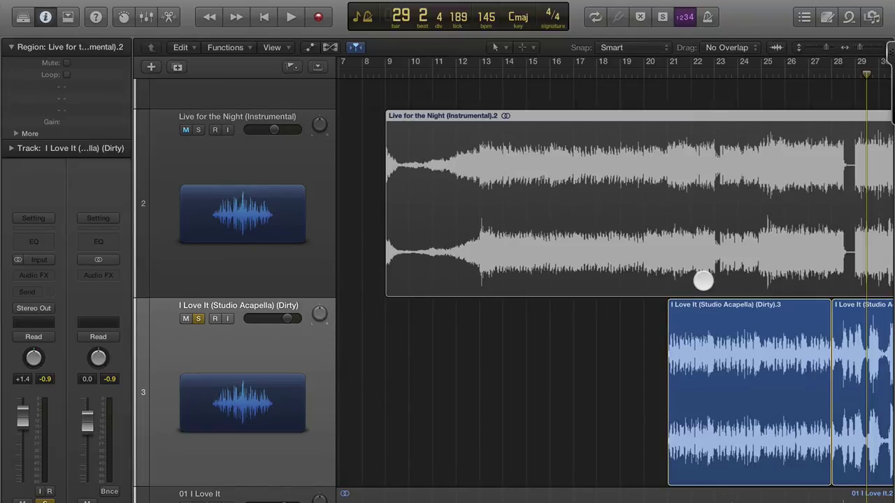
pyautogui.press('super+Right')
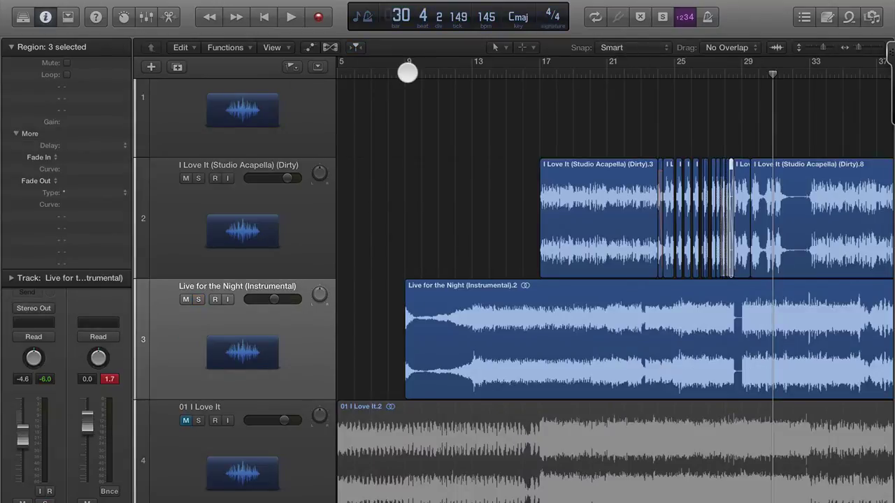
pyautogui.press('super+Right')
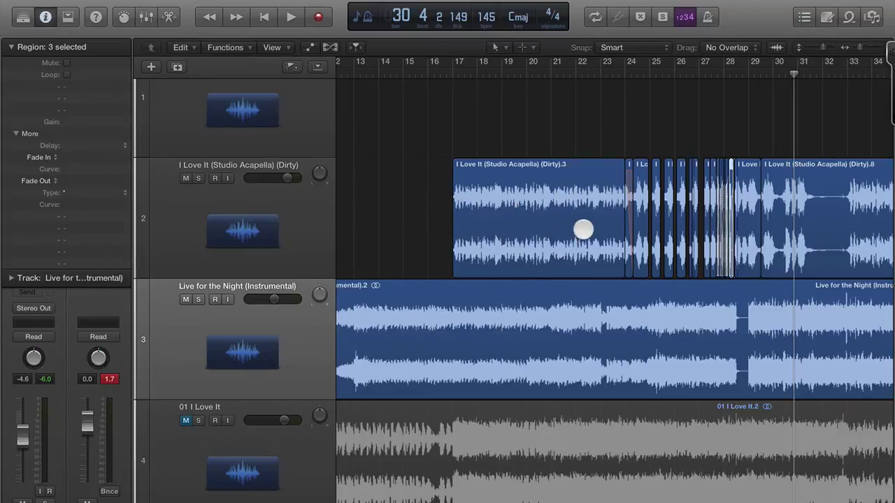
pyautogui.click(539, 76)
pyautogui.press('space')
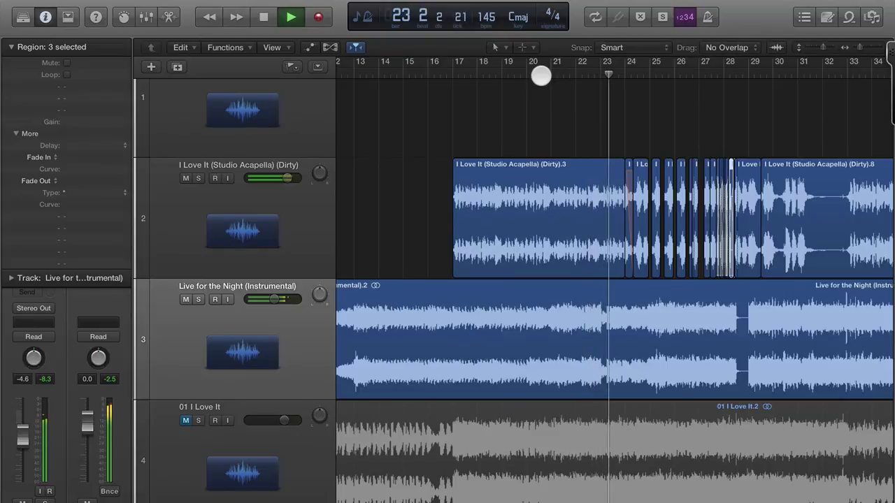
# Examine the chopped acapella regions between bars 24 and 29 up close while the mashup plays over the instrumental's gap
pyautogui.press('super+Right')
pyautogui.press('super+Right')
pyautogui.press('super+Right')
pyautogui.press('super+Right')
pyautogui.press('super+Right')
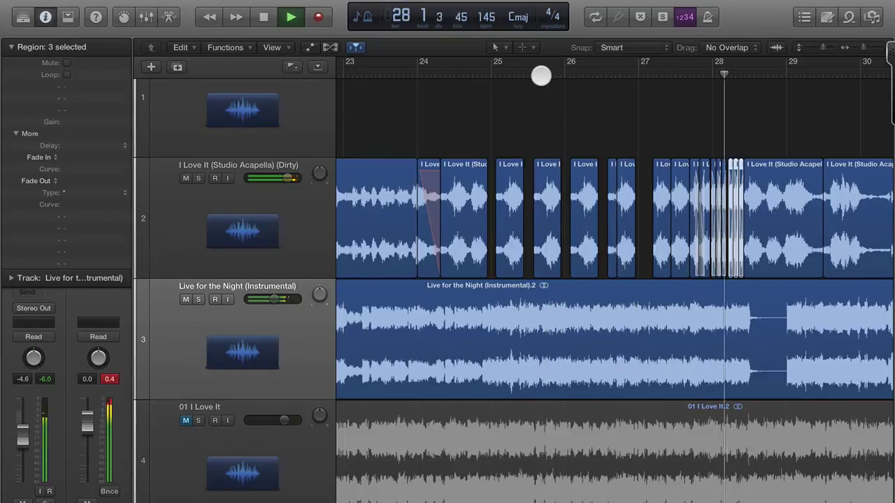
pyautogui.hscroll(4, 541, 75)
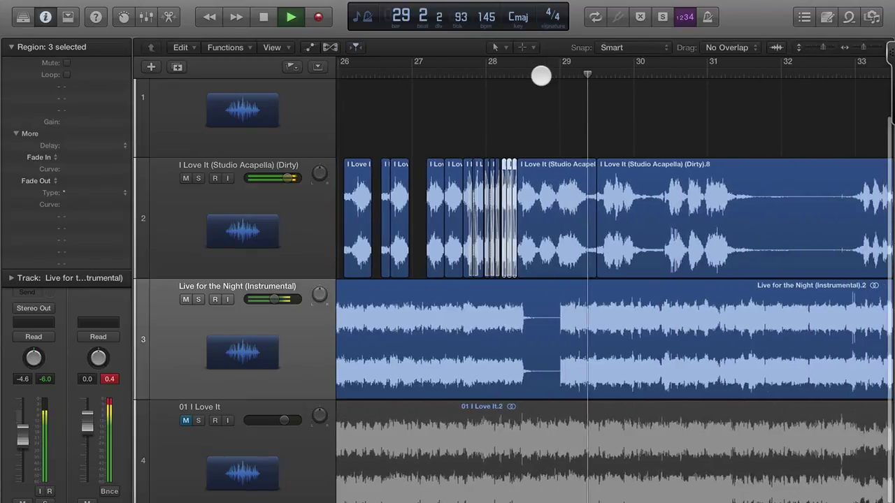
# Follow the mashup's playback from bar 29 to about bar 33 with a wider stretch of both tracks in view
pyautogui.scroll(-1, 542, 76)
pyautogui.scroll(-3, 541, 76)
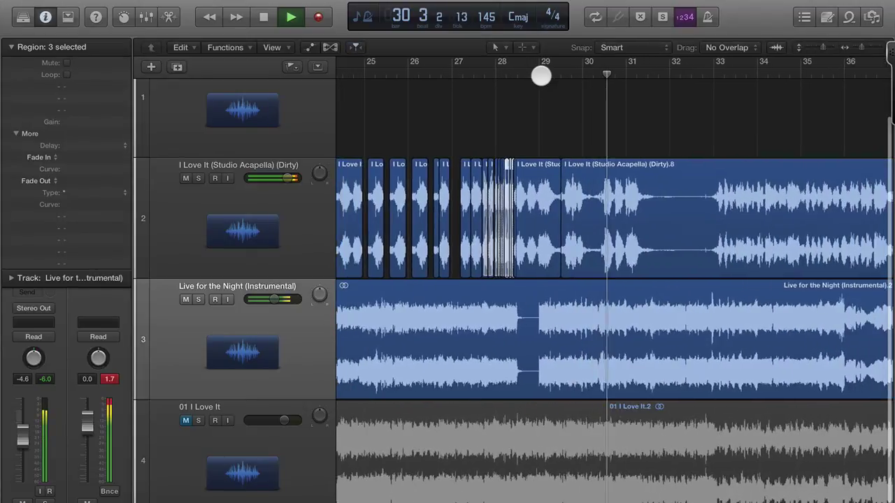
pyautogui.hscroll(4, 541, 75)
pyautogui.hscroll(3, 541, 76)
pyautogui.scroll(-3, 541, 75)
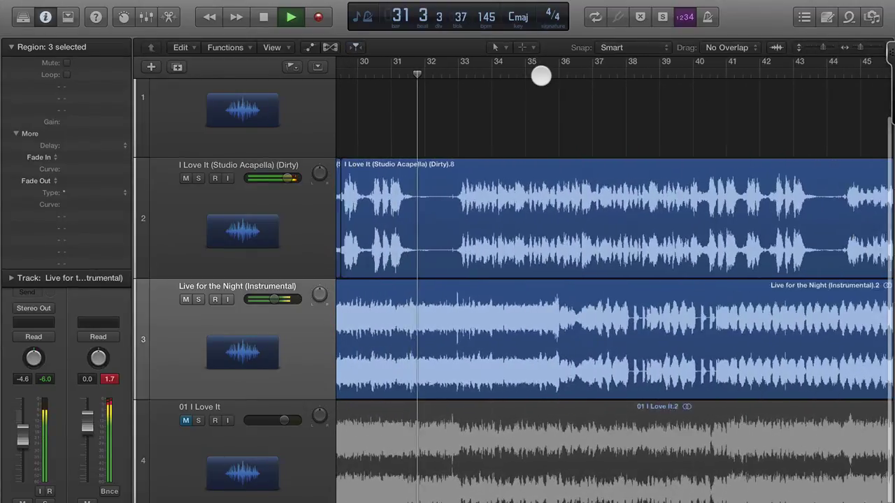
pyautogui.scroll(-3, 541, 75)
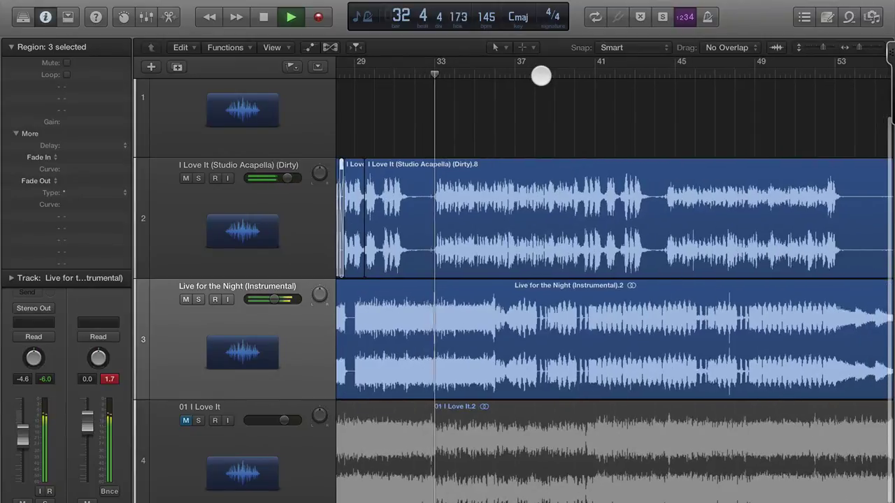
# Skip playback ahead to about bar 49 and listen to the mashup through the instrumental's breakdown to bar 61
pyautogui.click(775, 80)
pyautogui.click(768, 75)
pyautogui.scroll(3, 767, 76)
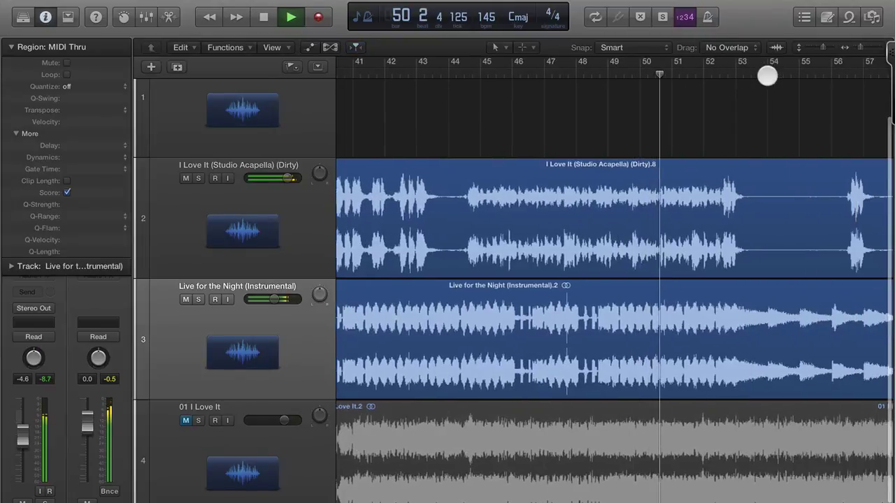
pyautogui.hscroll(5, 767, 75)
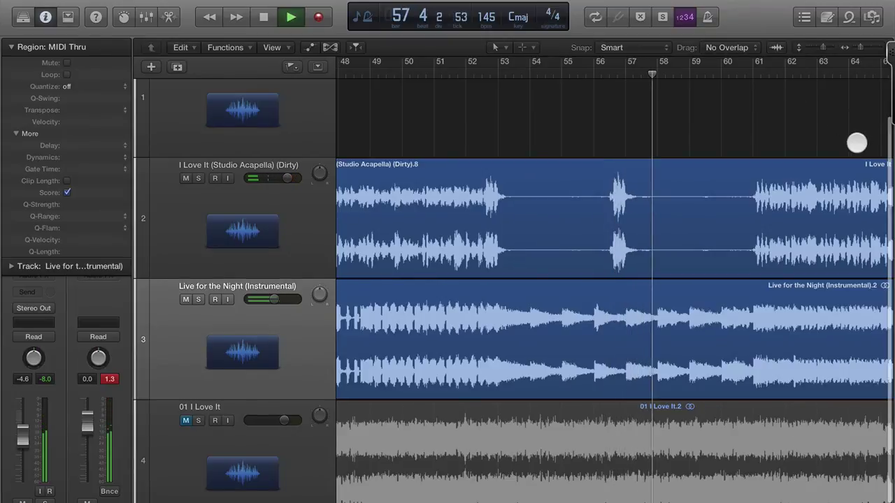
pyautogui.press('super+Left')
pyautogui.press('super+Left')
pyautogui.hscroll(4, 856, 143)
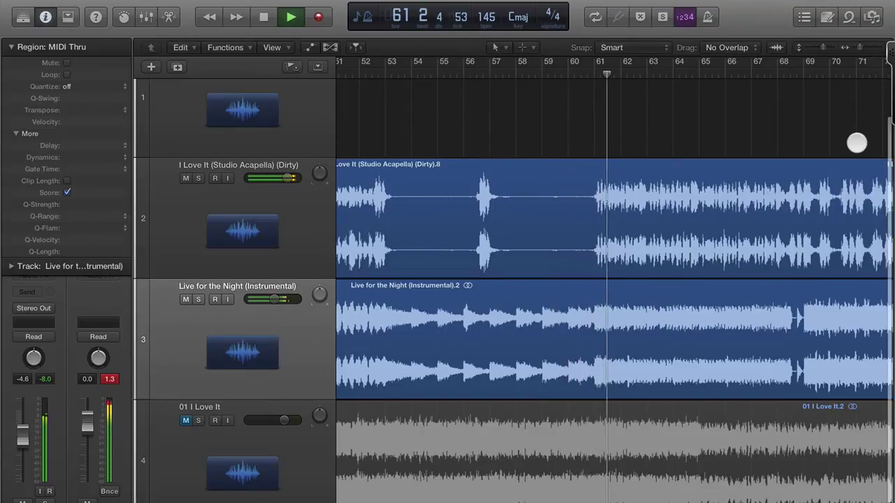
# Skip playback ahead to about bar 74 and stop it there
pyautogui.press('super+Left')
pyautogui.press('super+Left')
pyautogui.press('super+Left')
pyautogui.click(808, 73)
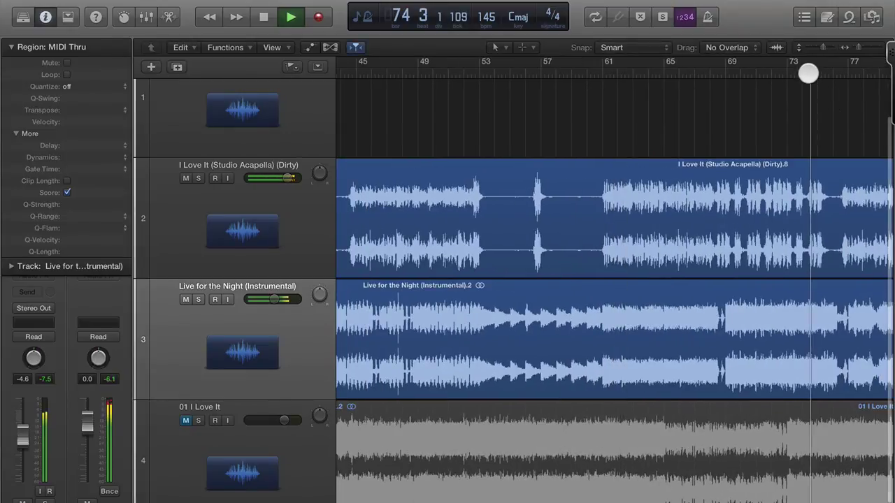
pyautogui.press('space')
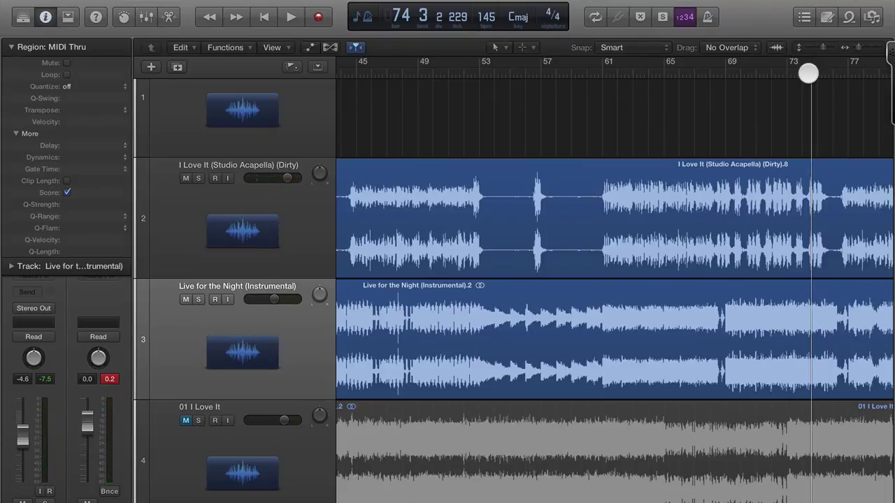